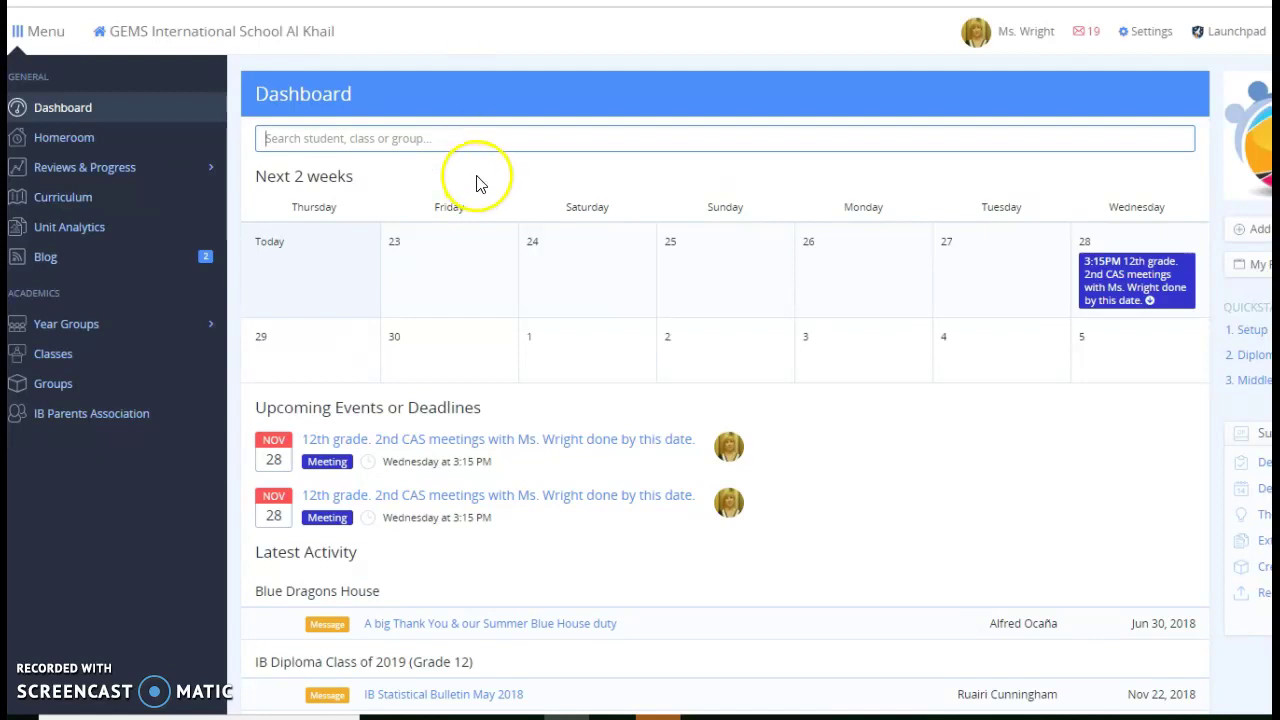
Open the "Working out at the gym" experience from the list of CAS approvals.
click(100, 170)
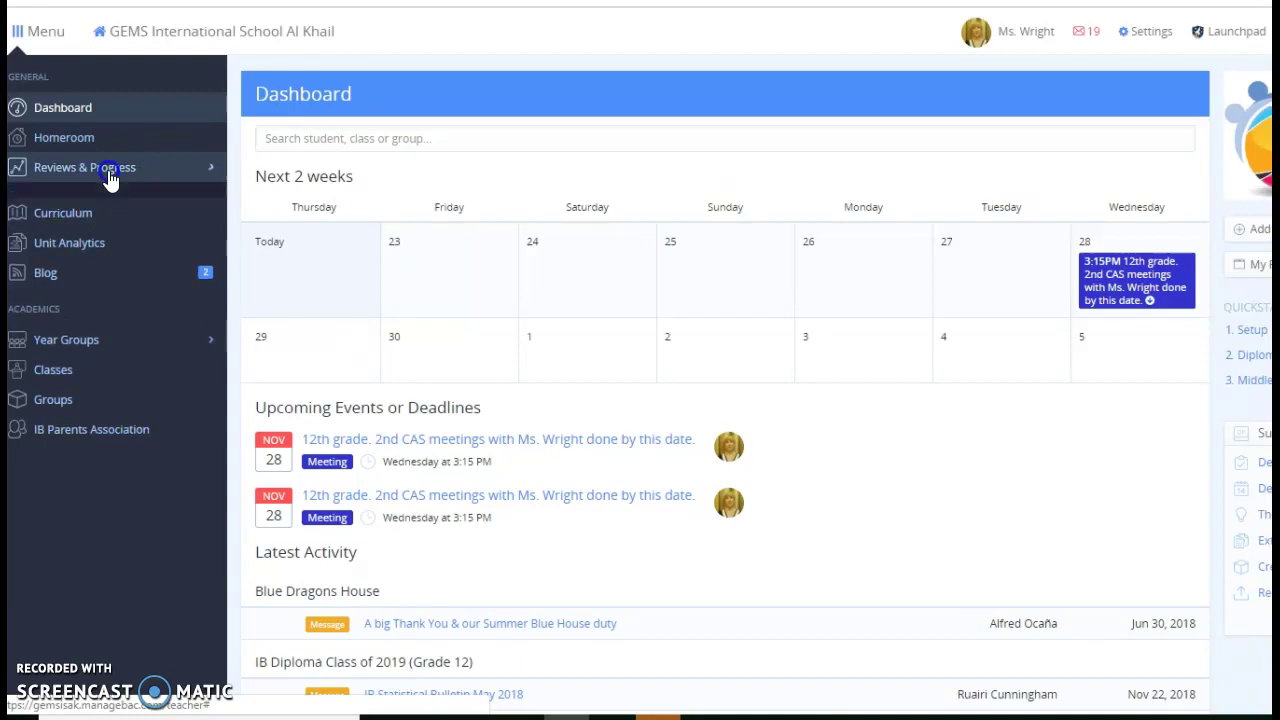
click(84, 197)
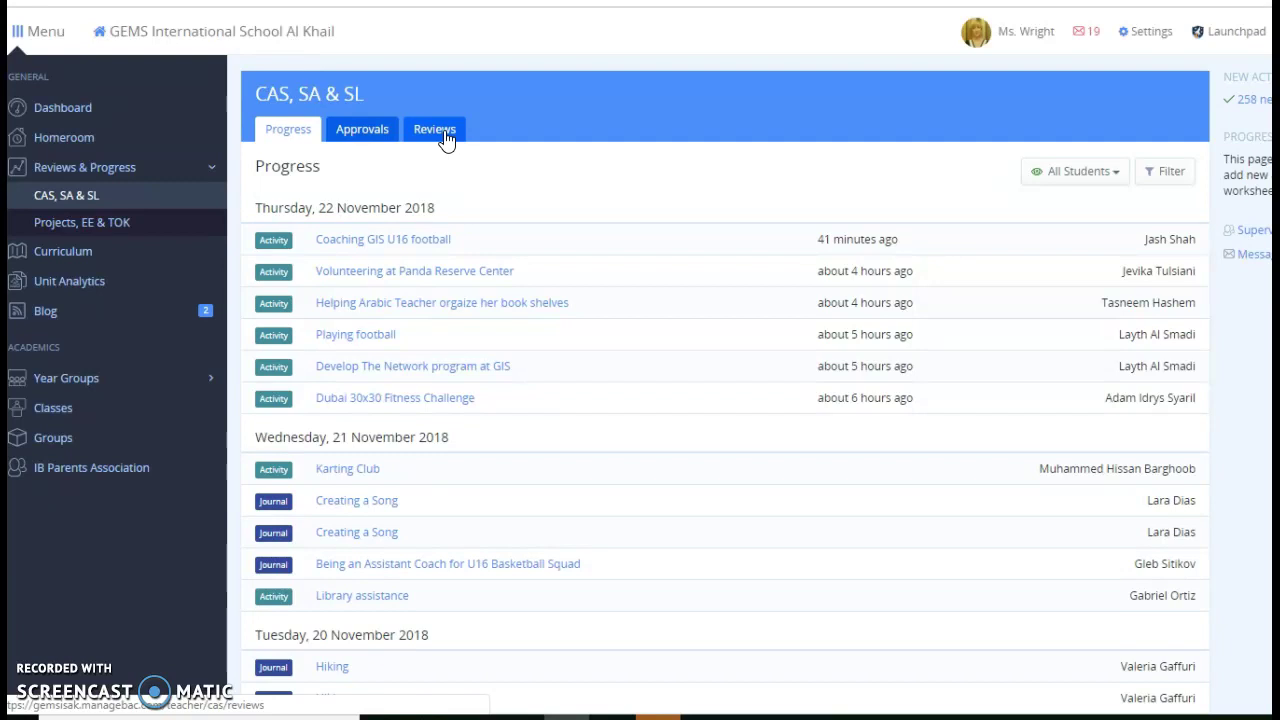
click(350, 132)
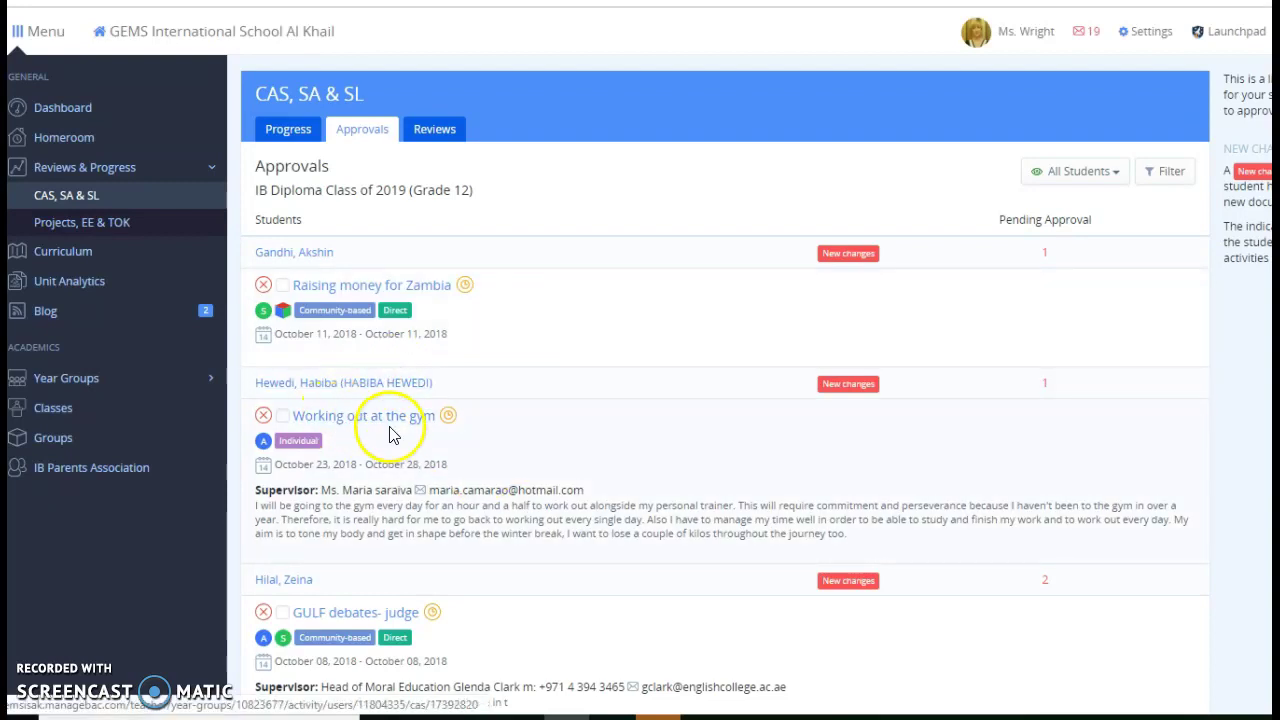
click(367, 424)
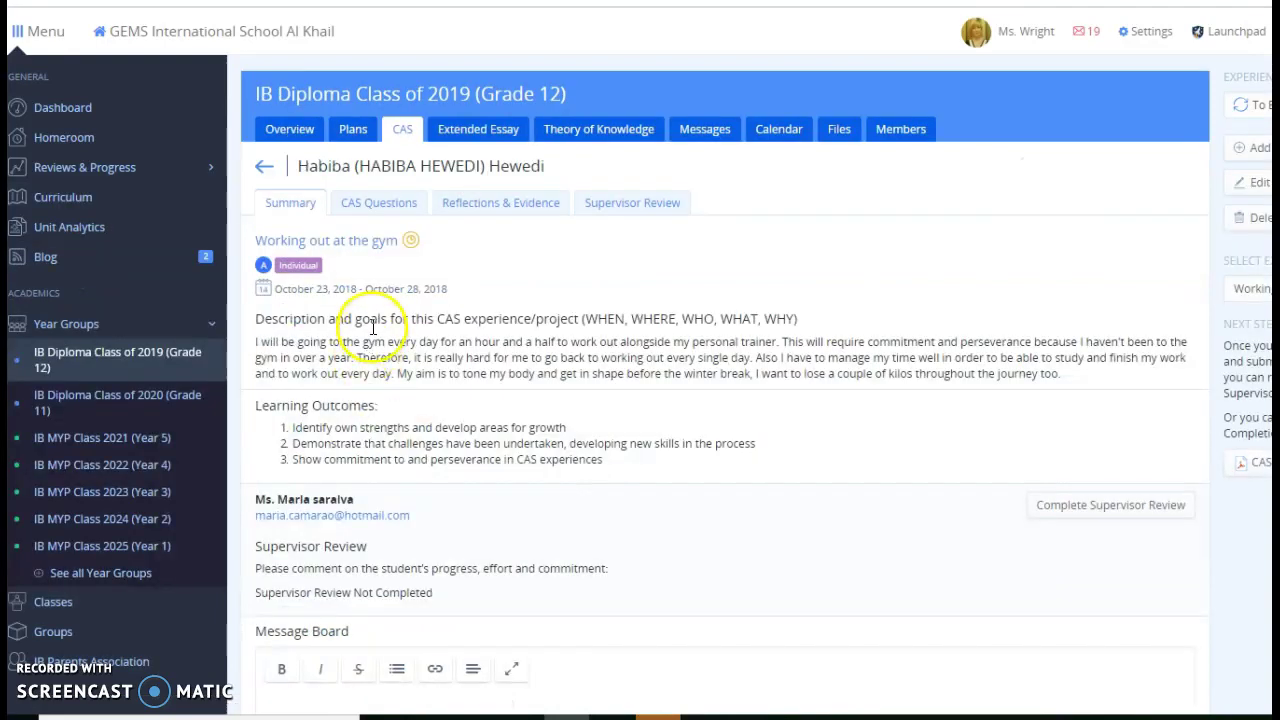
click(543, 9)
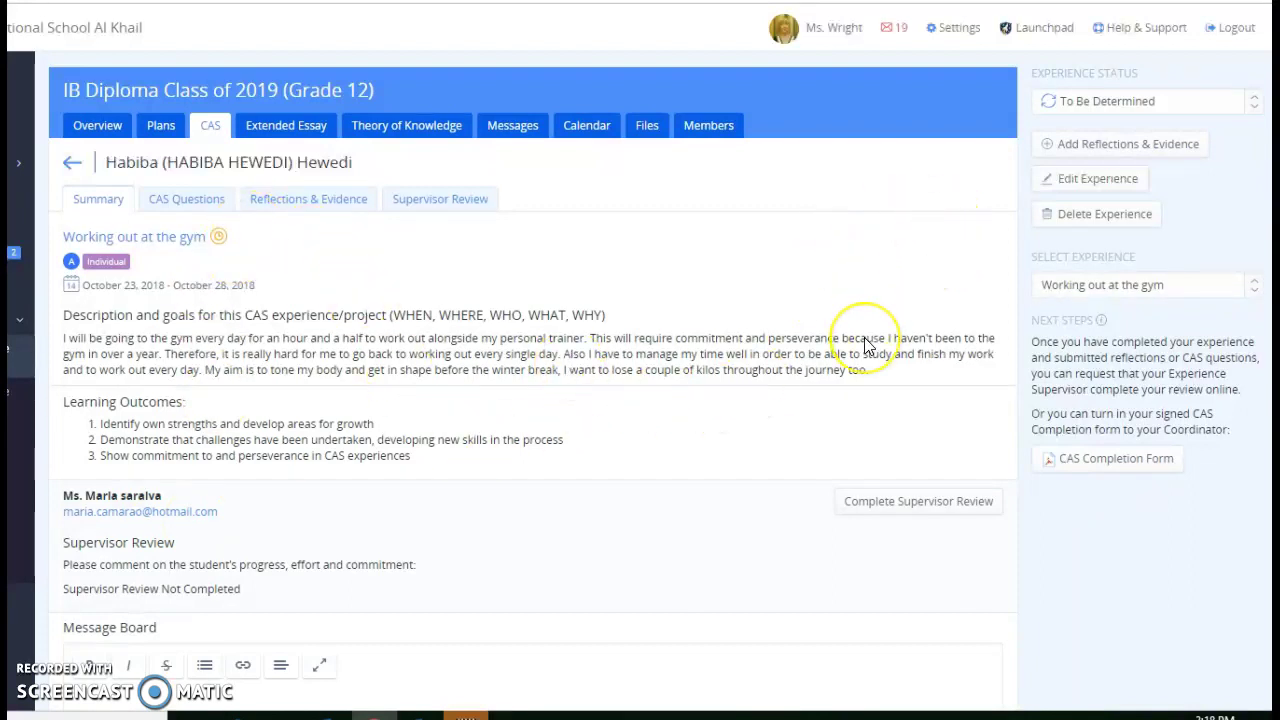
Start a message board note on the gym experience with "Hi" and the student's first name, followed by a blank line.
click(582, 531)
scroll(582, 531, down, 2)
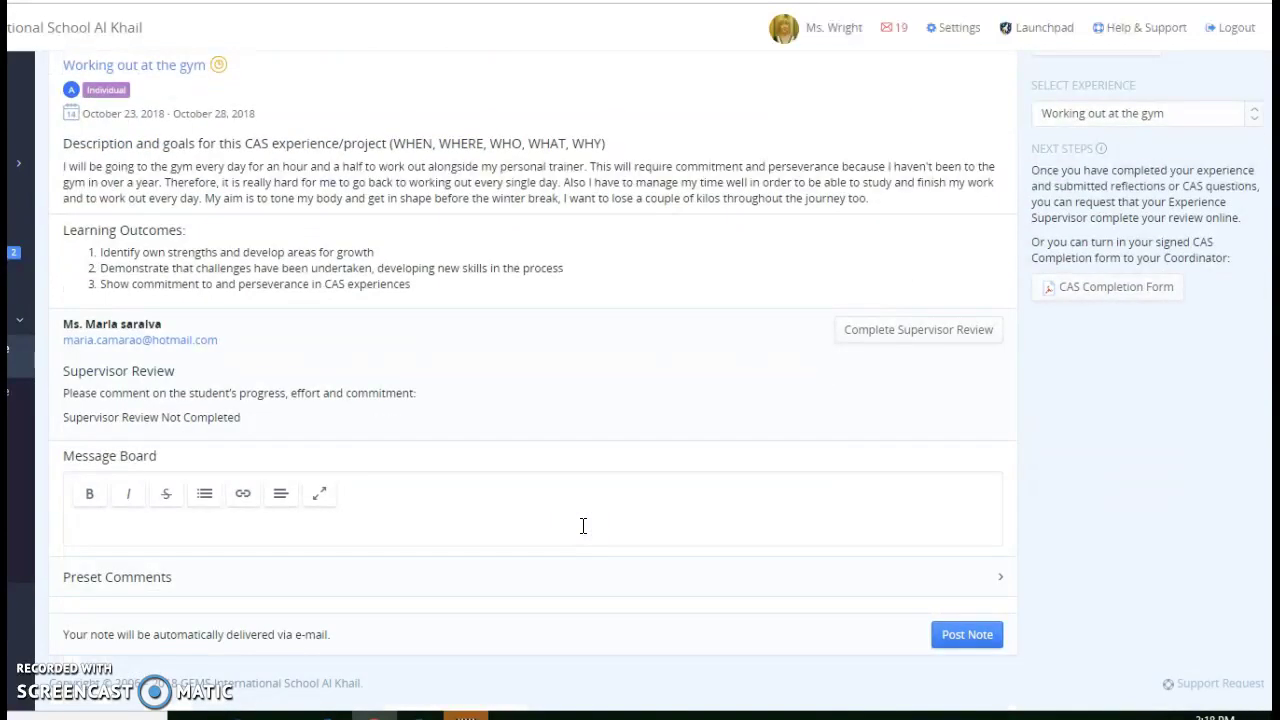
click(168, 528)
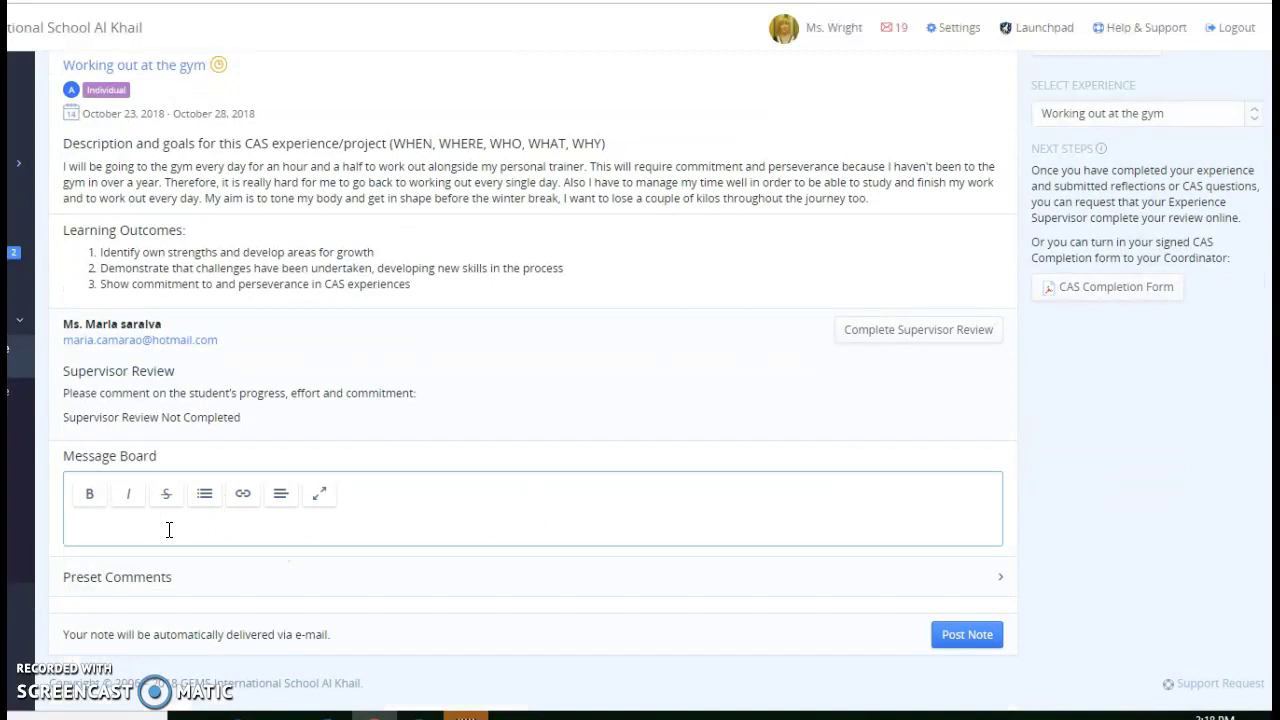
text(Hi Bab)
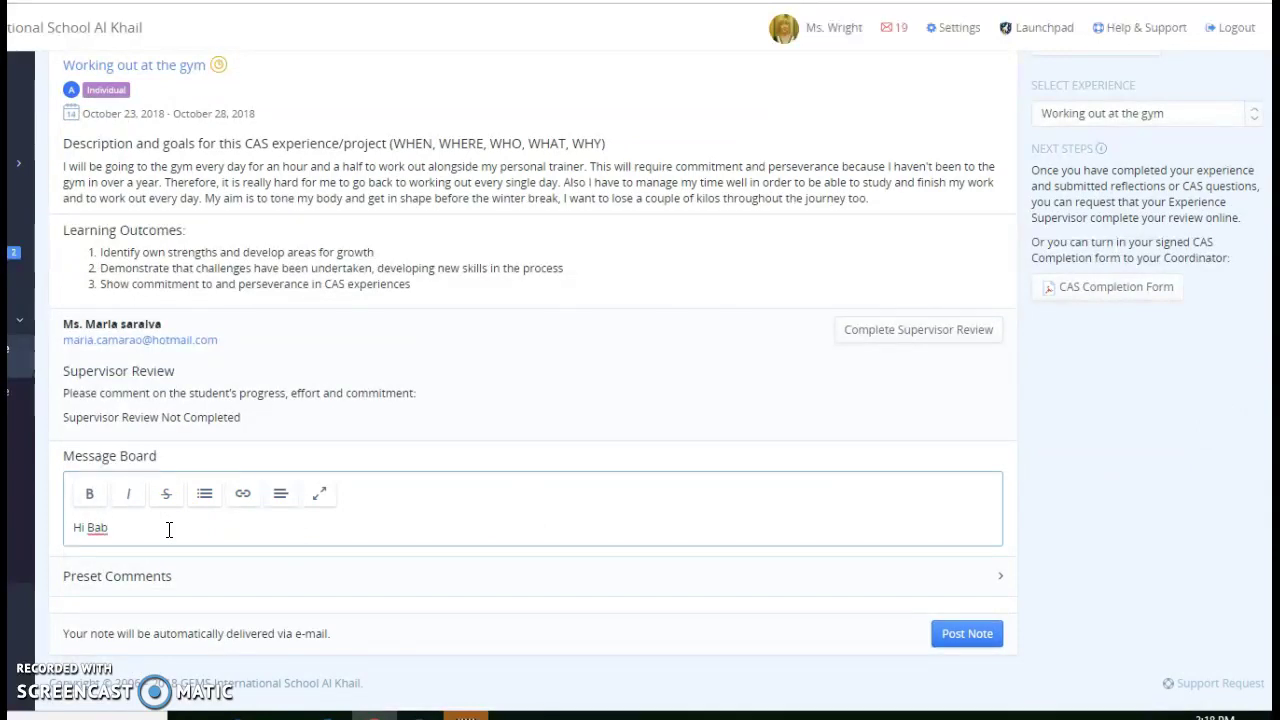
key(BackSpace)
key(BackSpace)
key(BackSpace)
text(Habiba,)
key(Return)
key(Return)
Add "Sounds really great. I notice that your dates was for one week" to the note.
text(Sounds real)
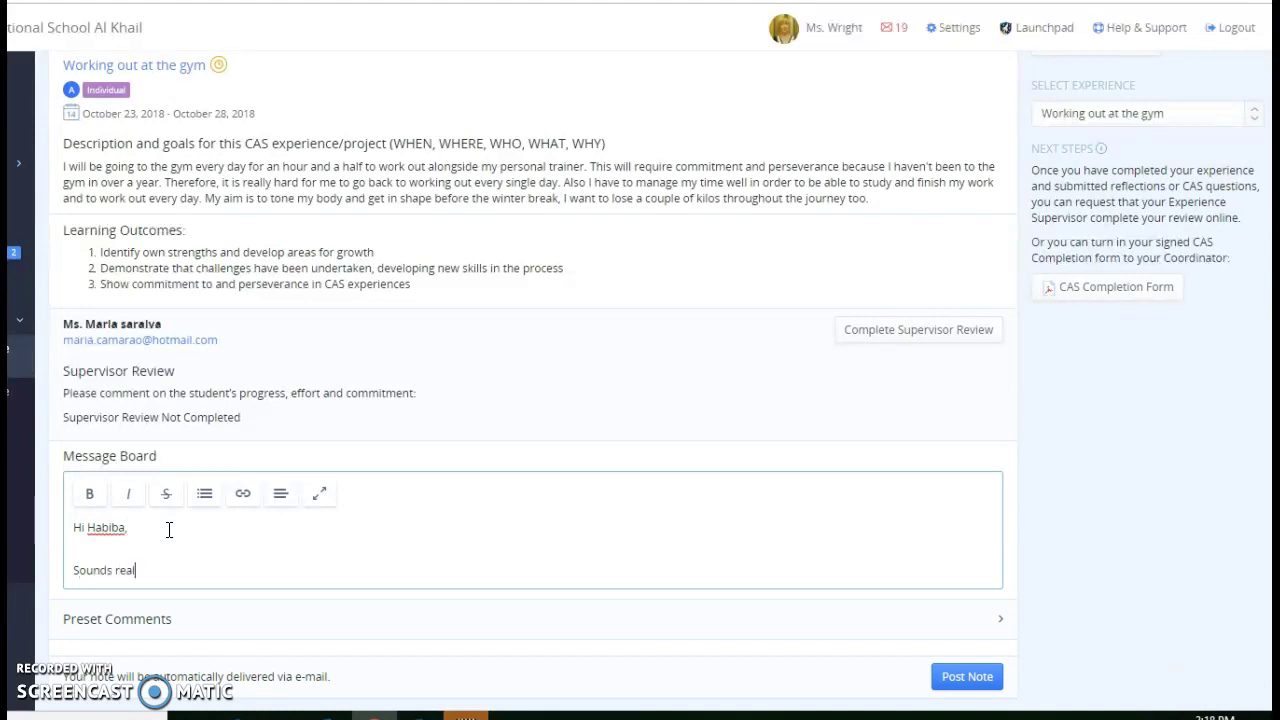
text(ly great.  i notic)
key(BackSpace)
key(BackSpace)
key(BackSpace)
key(BackSpace)
key(BackSpace)
text(I notice that your dates)
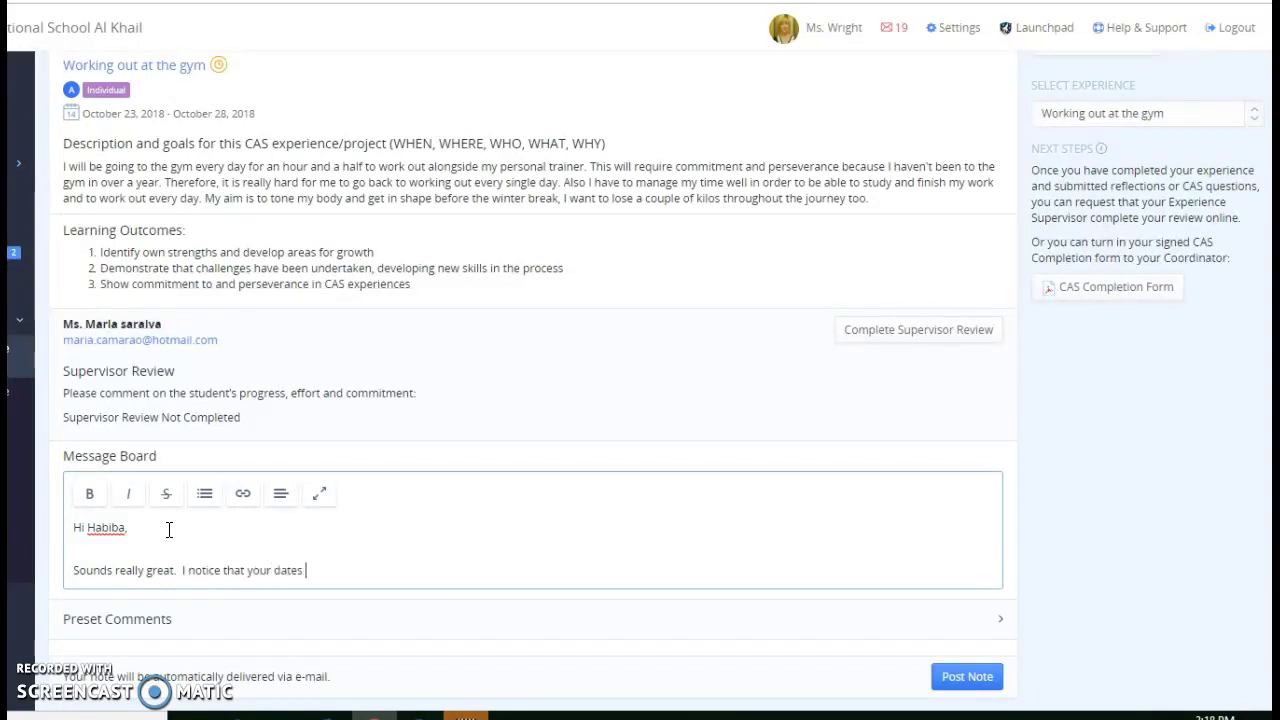
text( wa)
key(BackSpace)
text(as for one week )
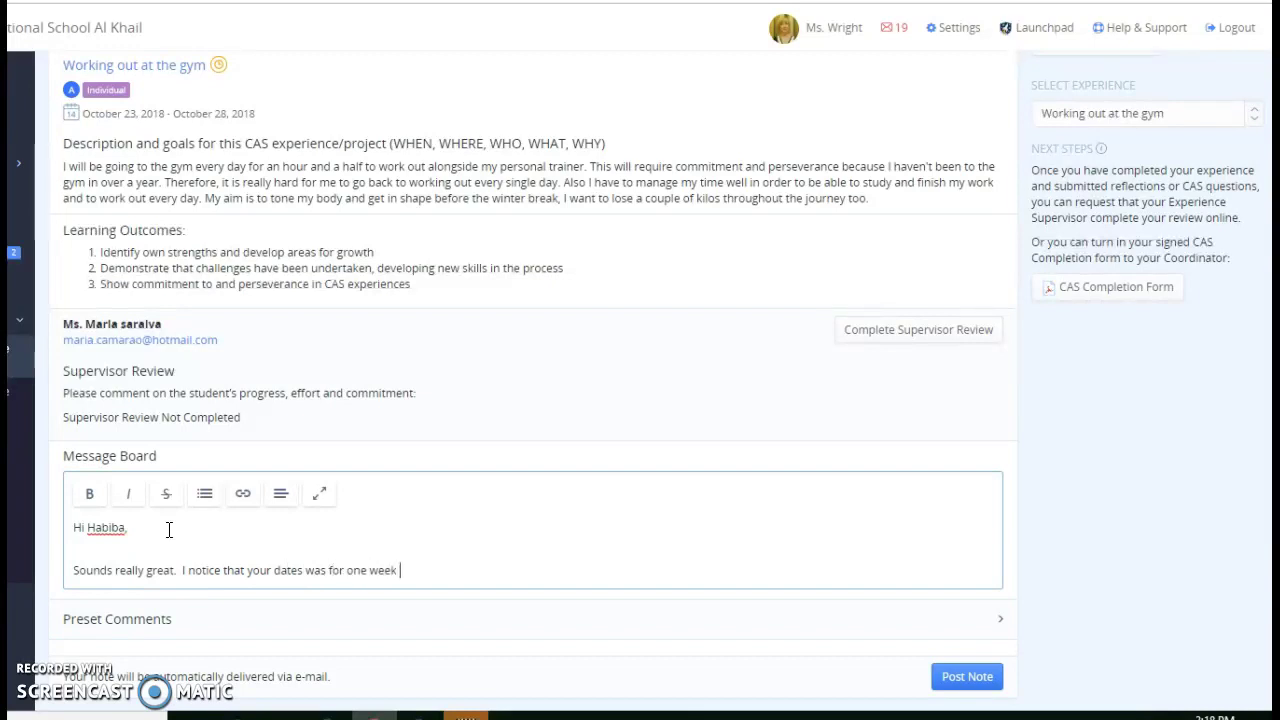
Continue the note with "only. Is that how long your experience lasted? Did you lose a few kilos in that time?" and a blank line.
text(only.  Is that how long)
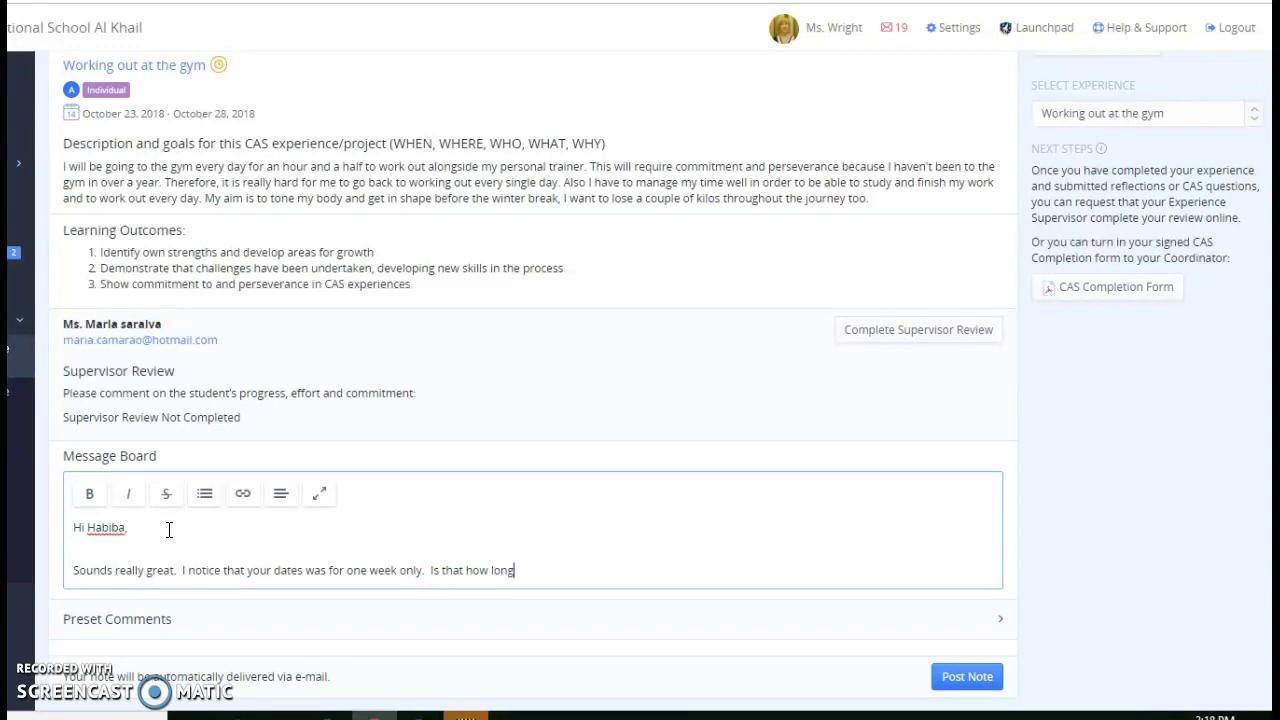
text( your experience lasted?  Did you lose a few kilos in ht)
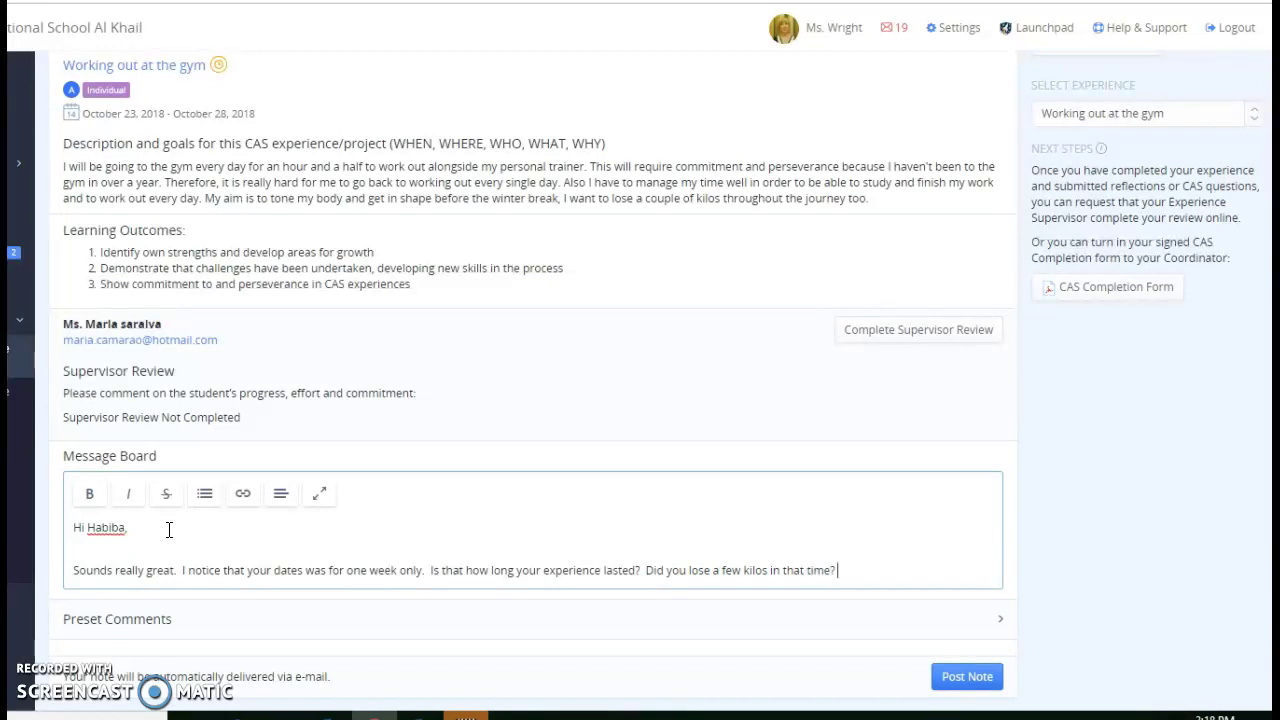
key(Return)
key(Return)
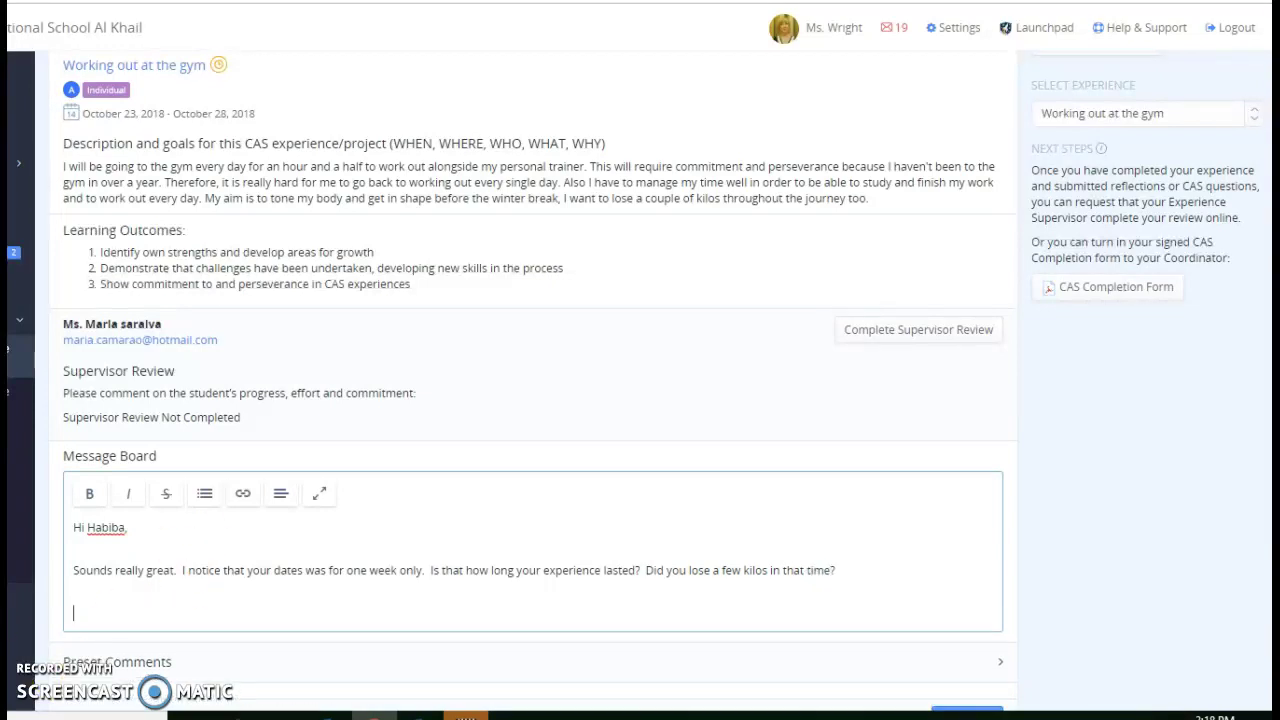
Add the preset comments "Make sure you have your supervisor's name, email and phone number." and "Please complete the 3 CAS questions." to the note.
scroll(138, 612, down, 1)
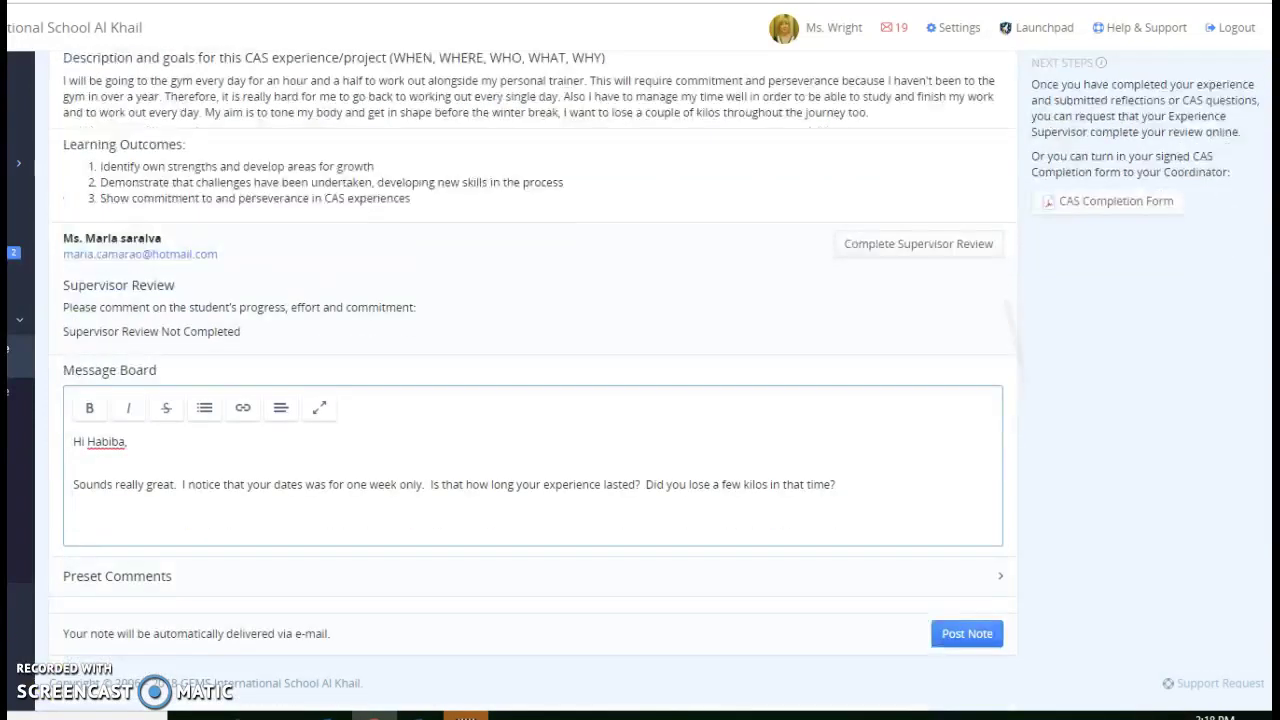
click(122, 585)
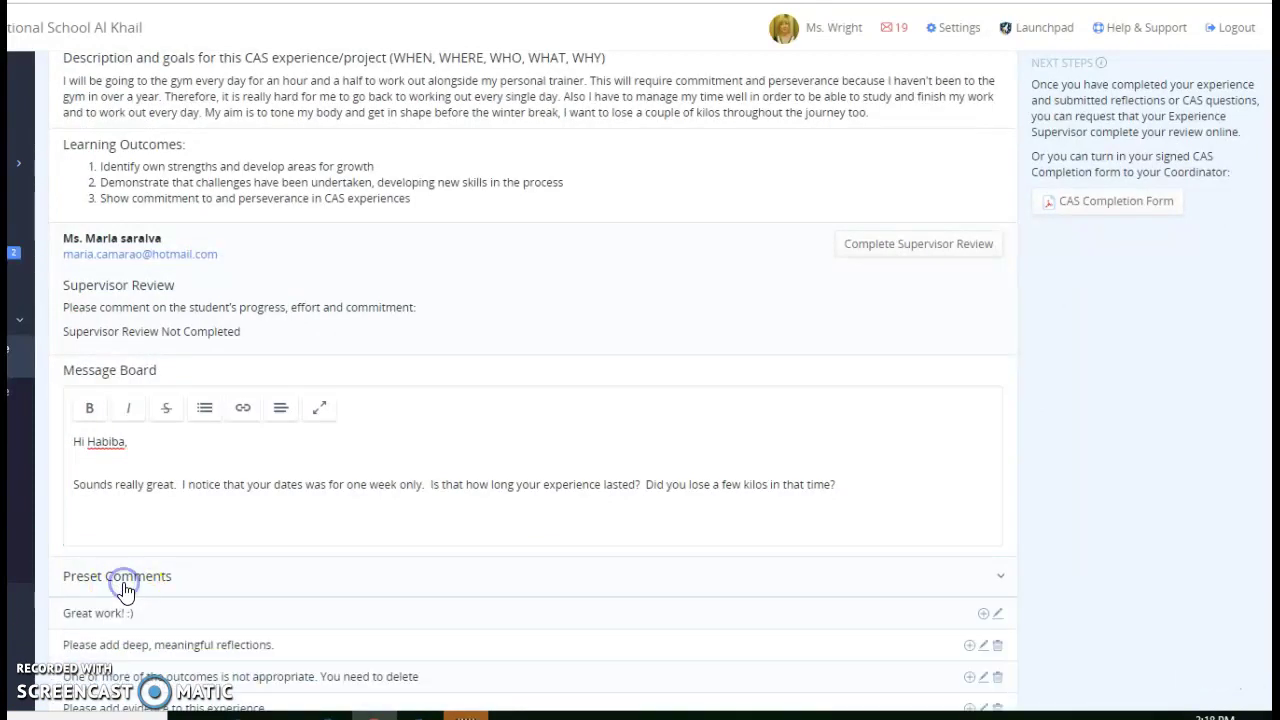
scroll(294, 582, down, 2)
scroll(294, 582, down, 2)
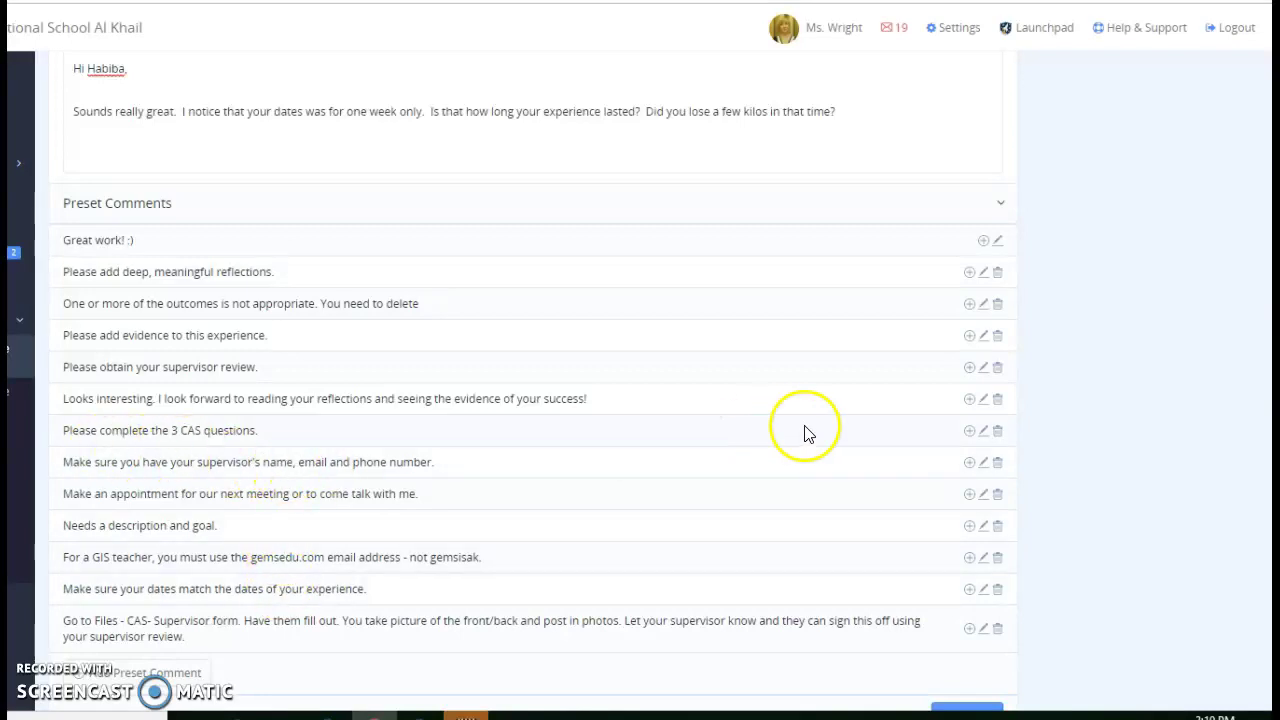
click(969, 463)
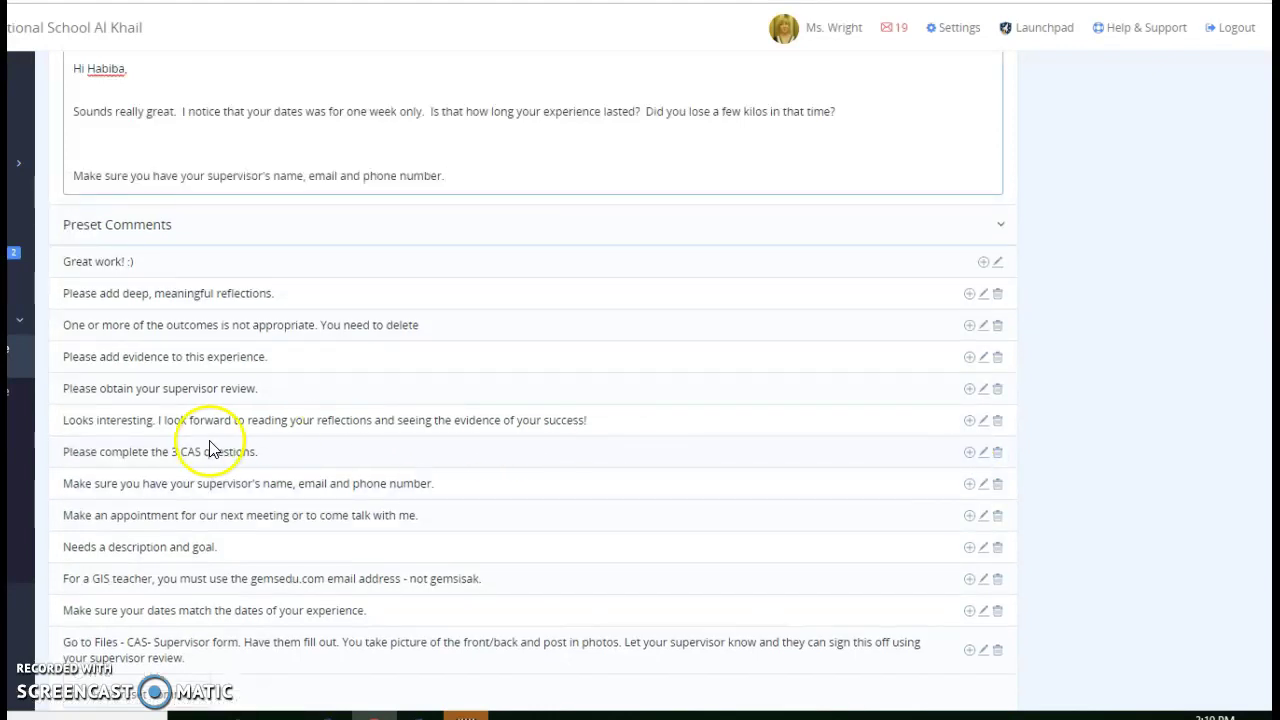
click(969, 452)
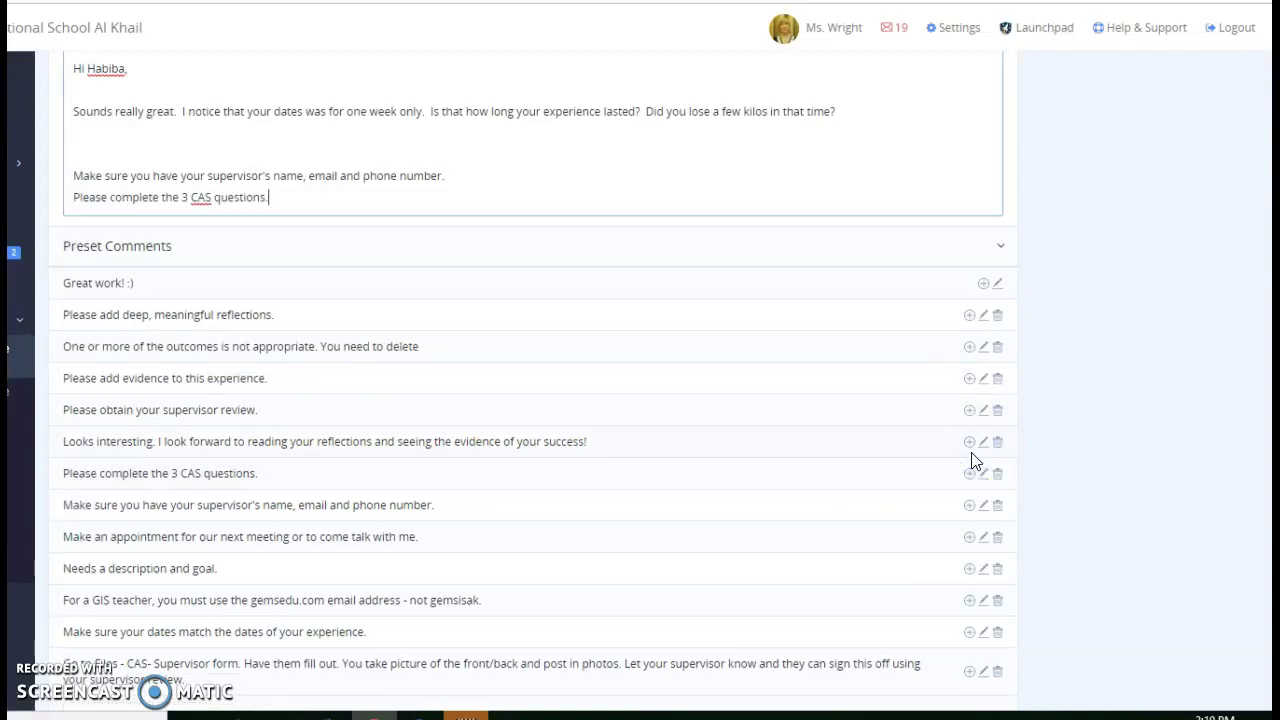
Check the remaining preset comments and post the note on the message board.
scroll(421, 311, down, 2)
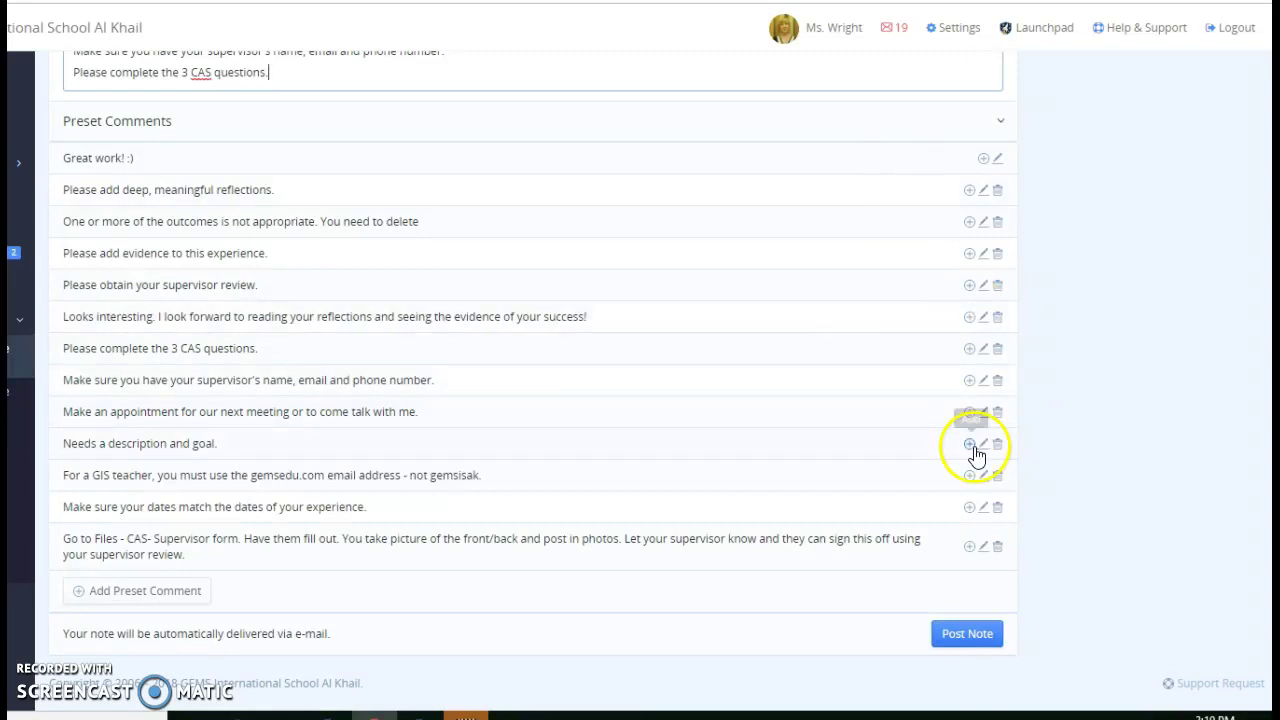
scroll(960, 365, up, 3)
scroll(960, 365, down, 3)
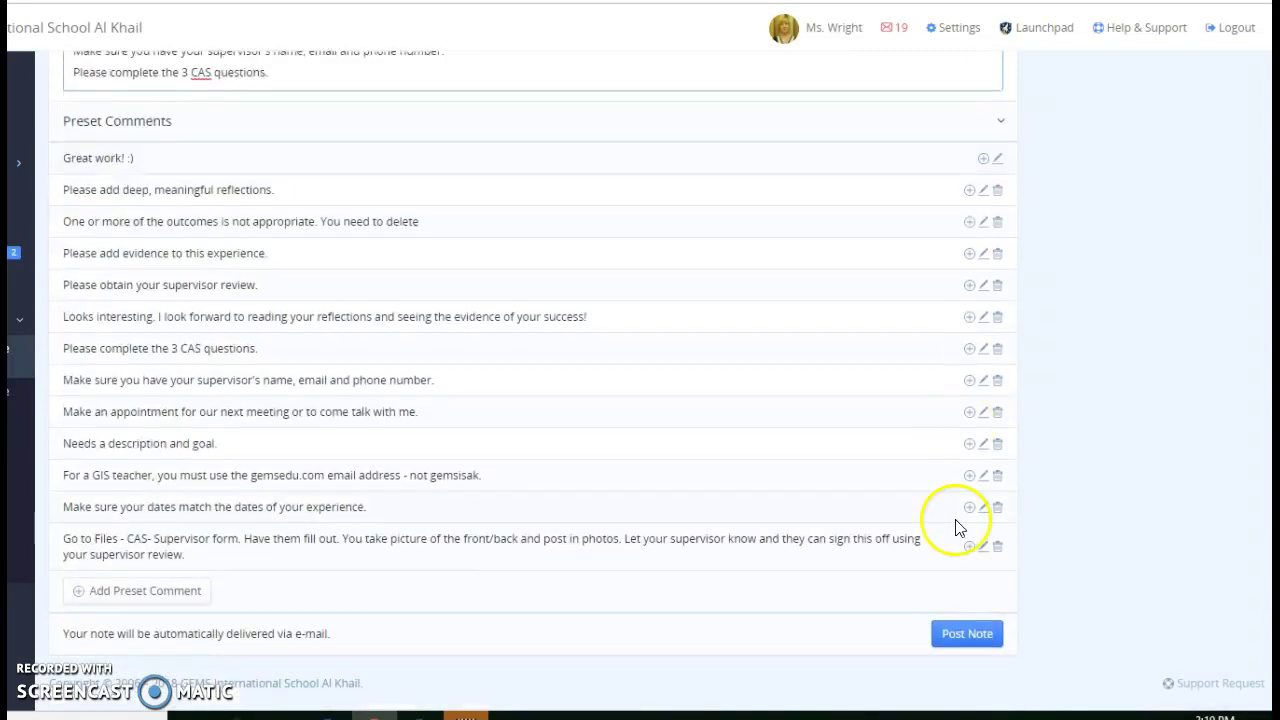
click(960, 633)
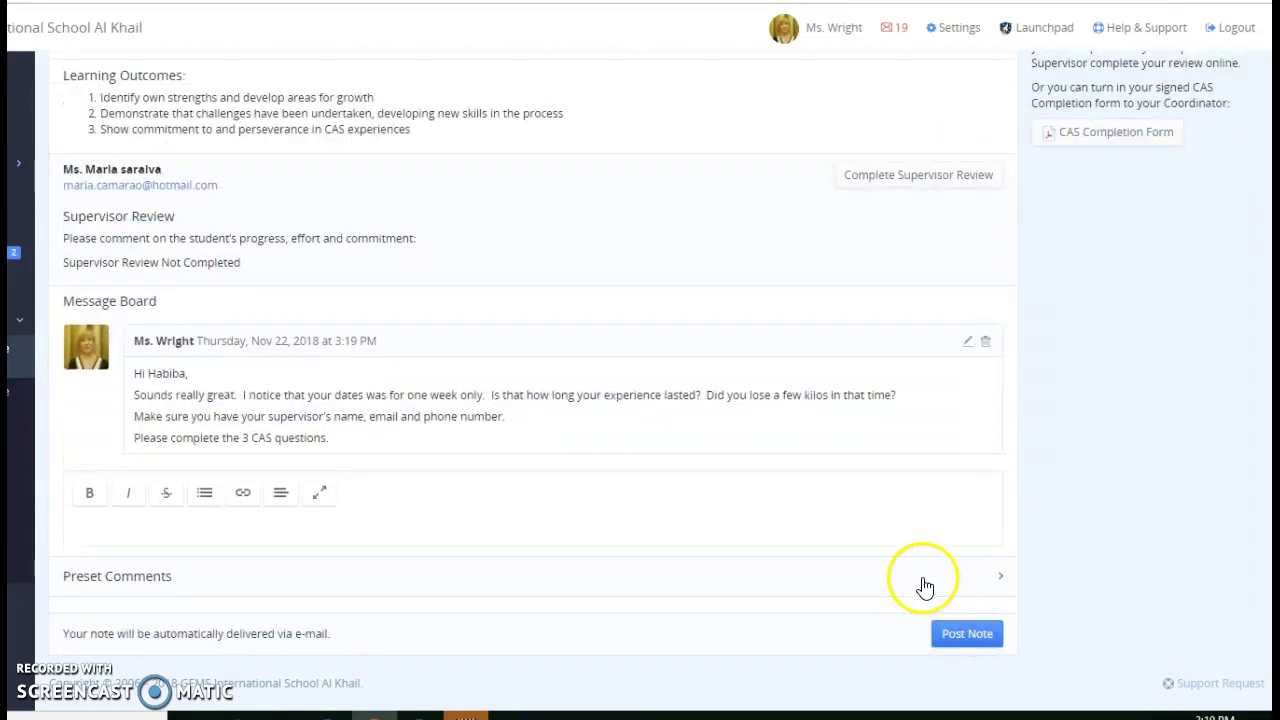
Set the gym experience's status to Approved.
scroll(923, 588, up, 4)
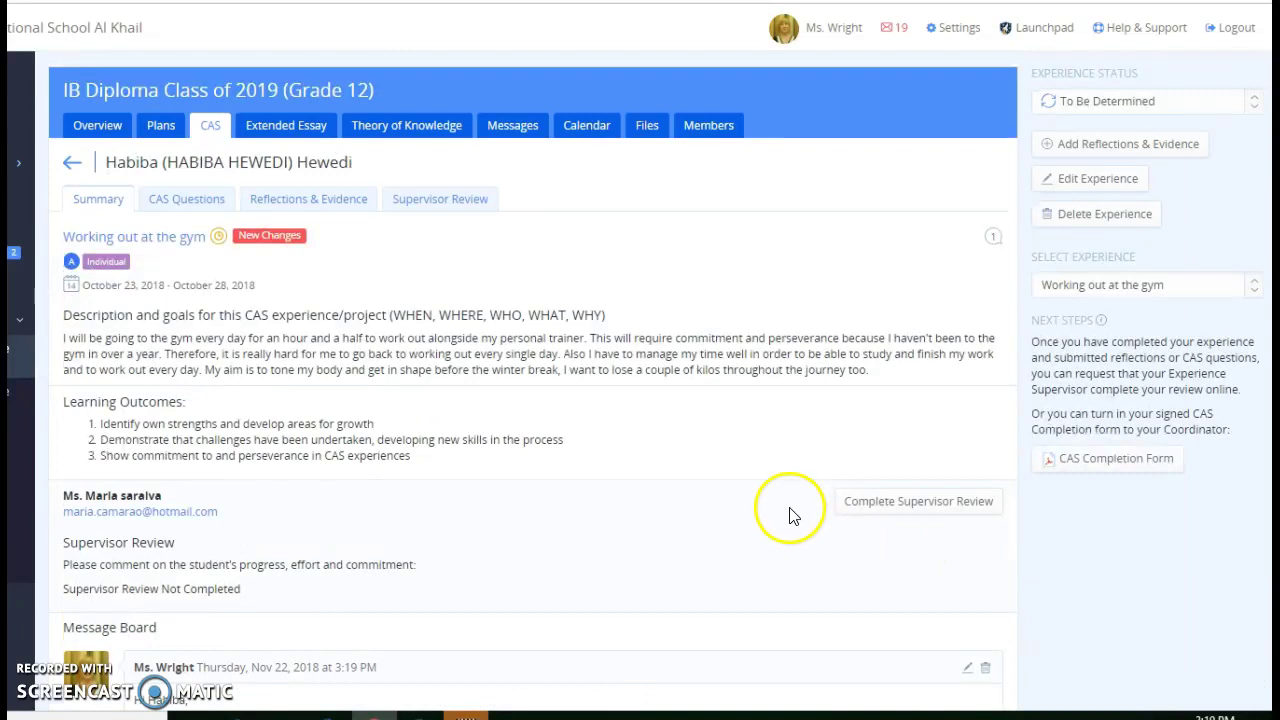
click(1083, 111)
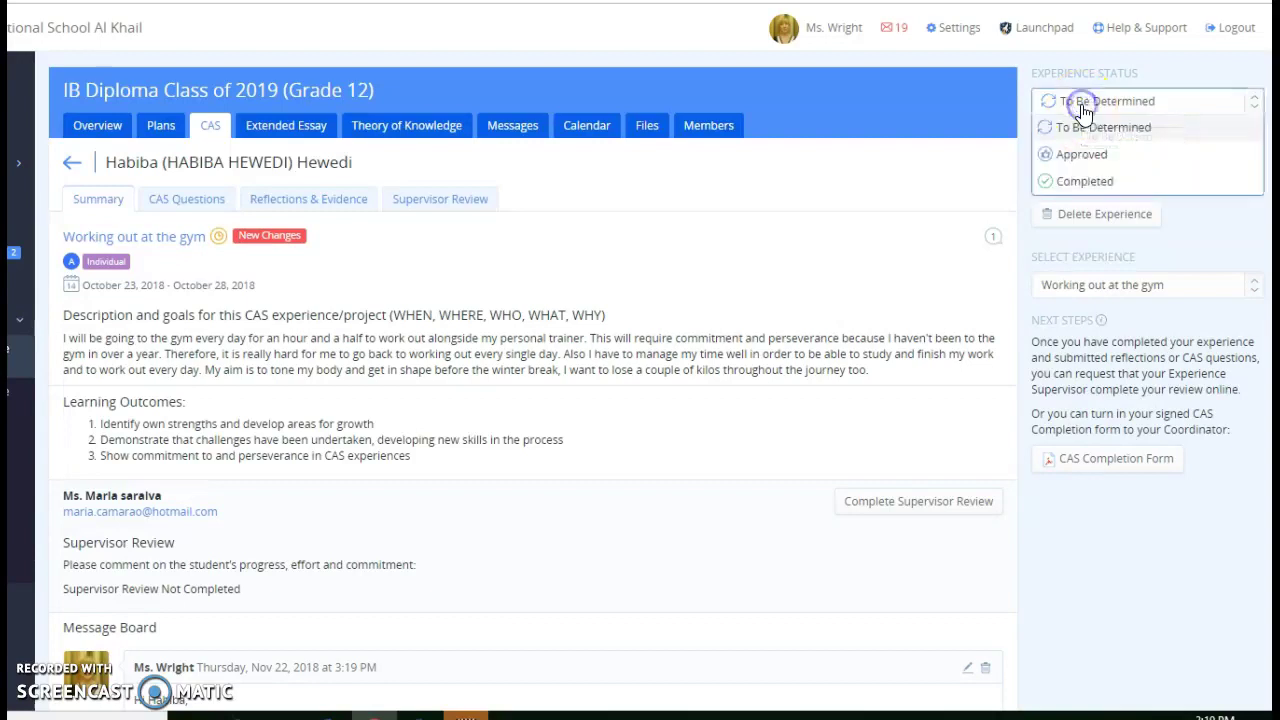
click(1079, 154)
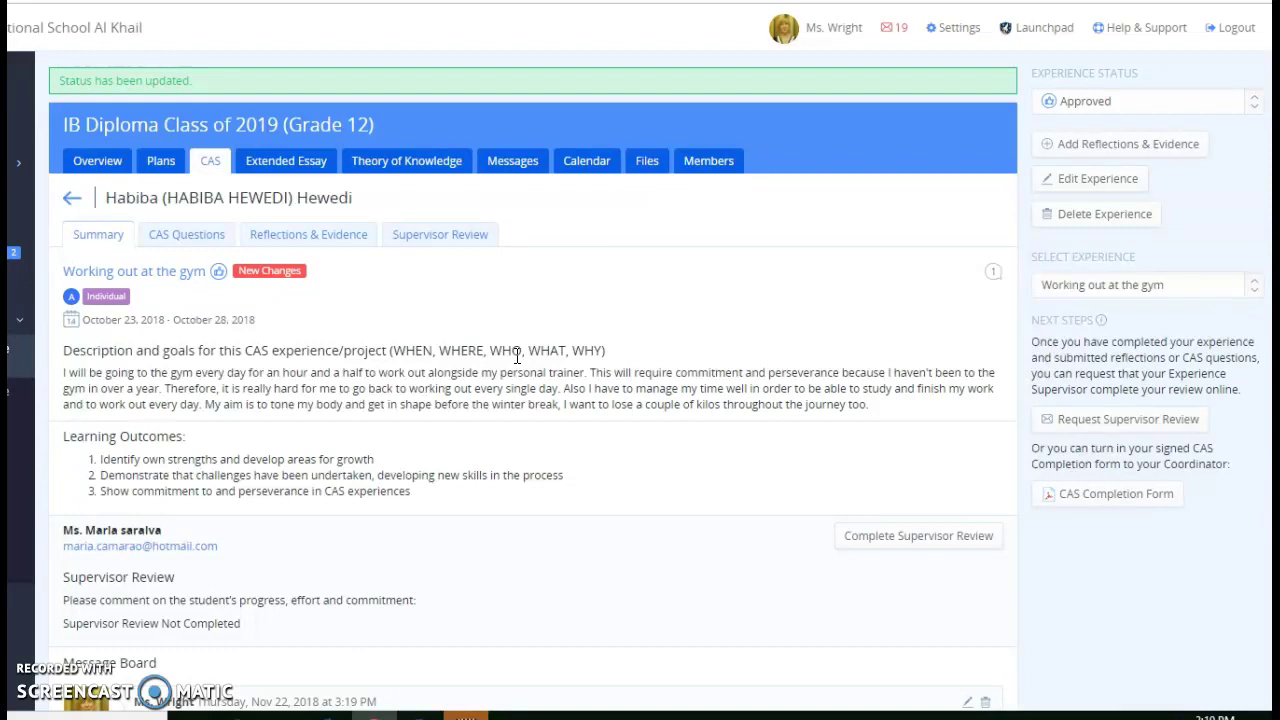
click(886, 550)
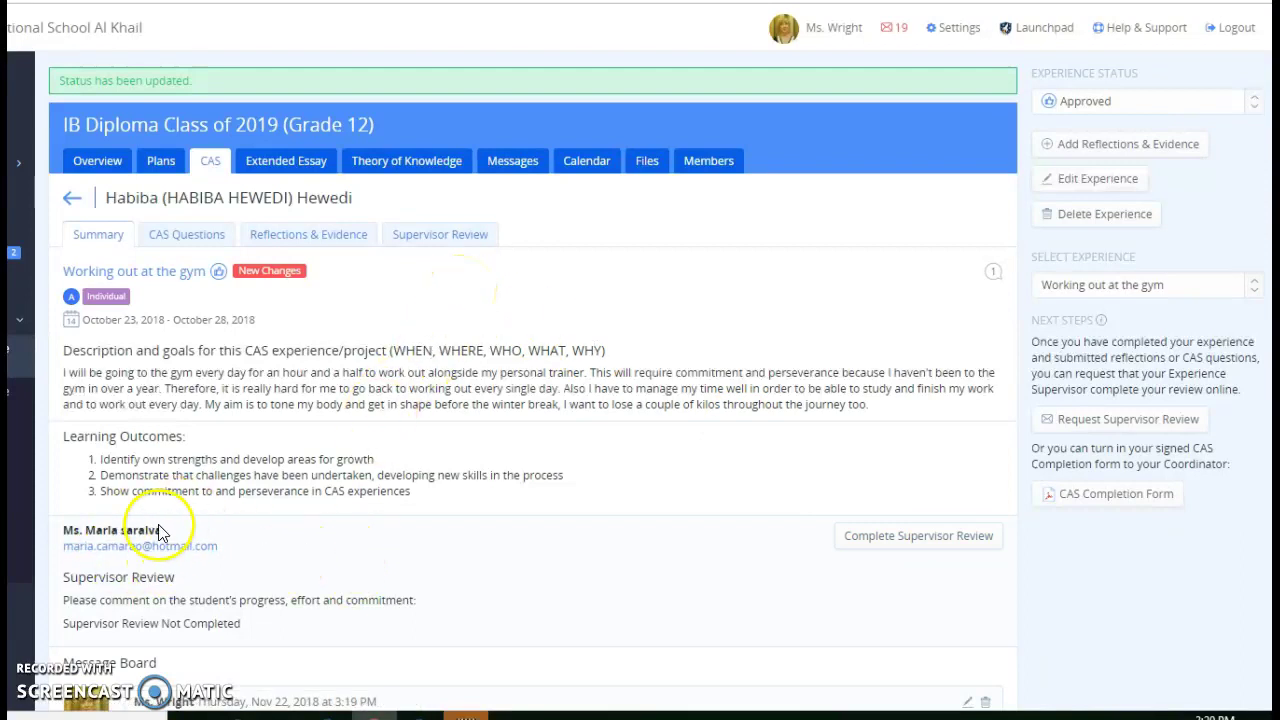
Open the one-page CAS supervisor form document from the class's CAS files and read through it.
click(641, 167)
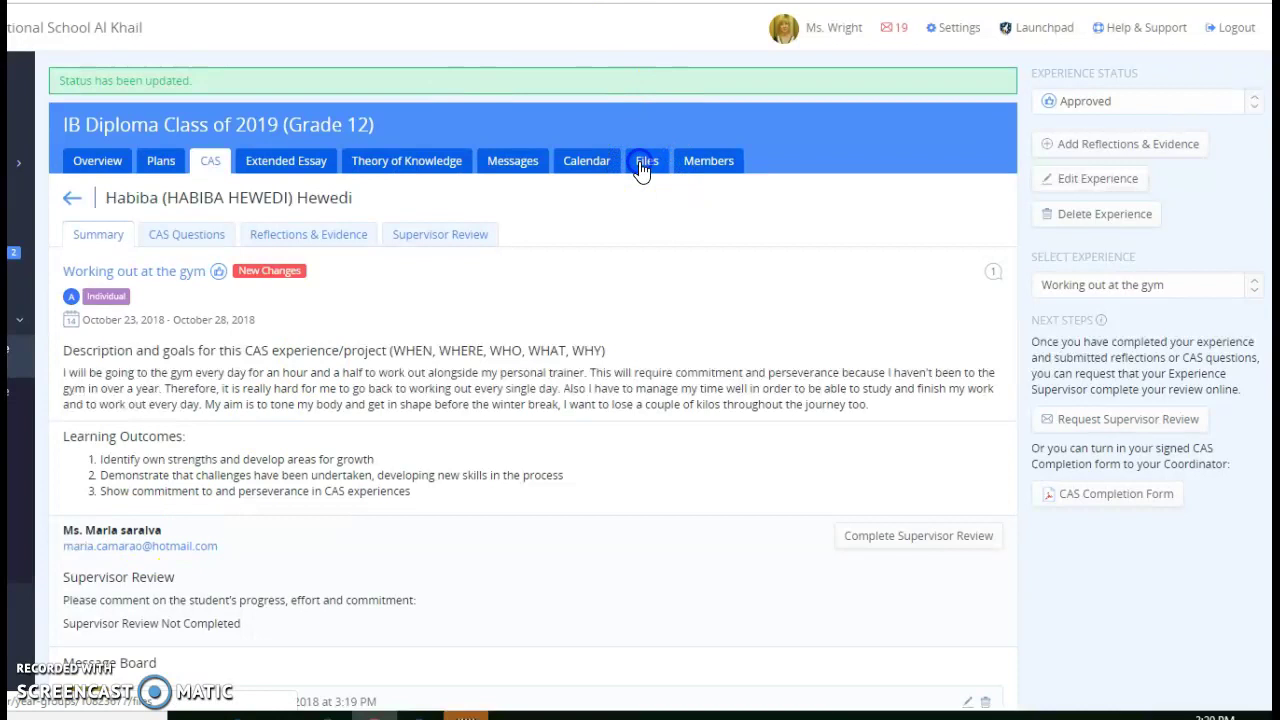
click(116, 196)
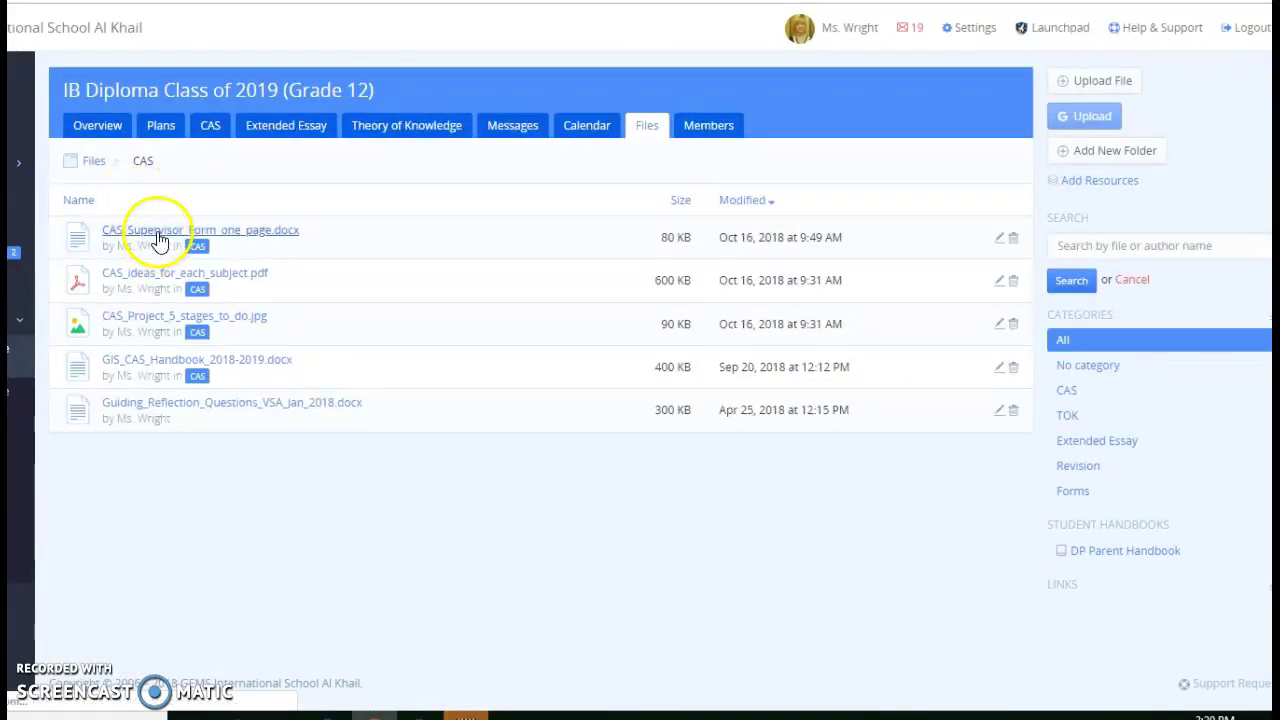
click(158, 236)
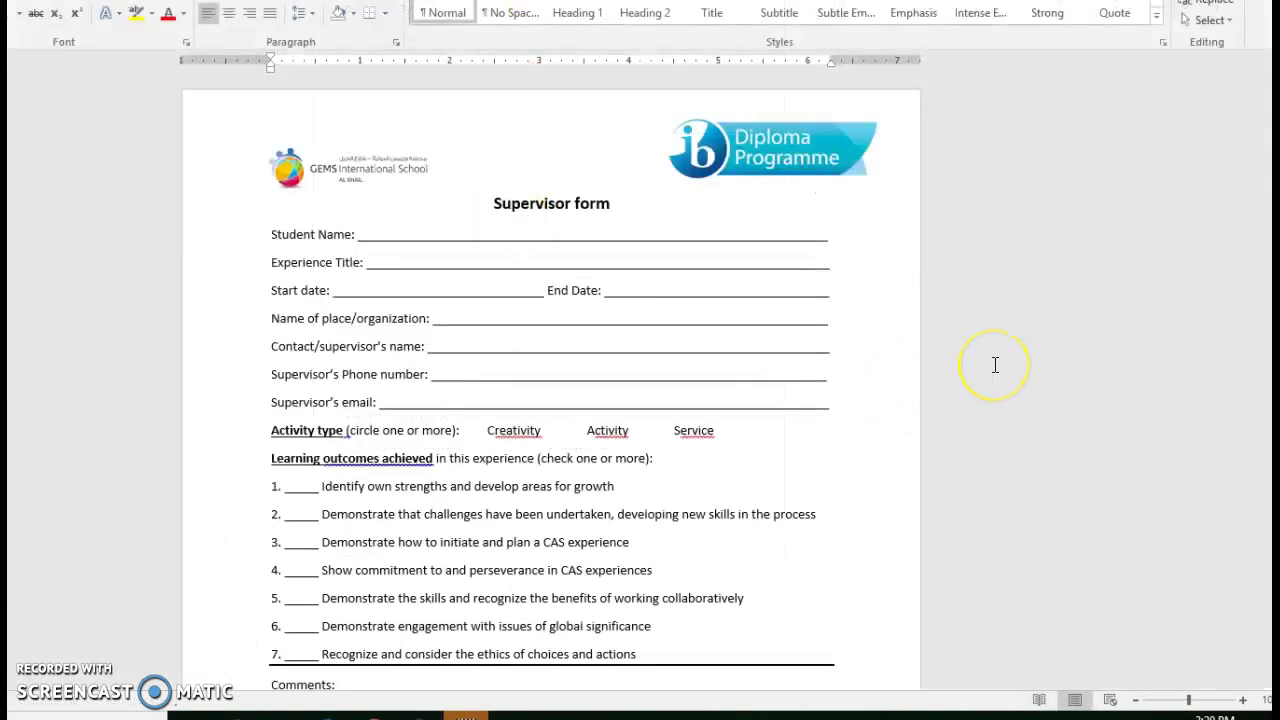
scroll(995, 365, down, 1)
scroll(995, 365, down, 8)
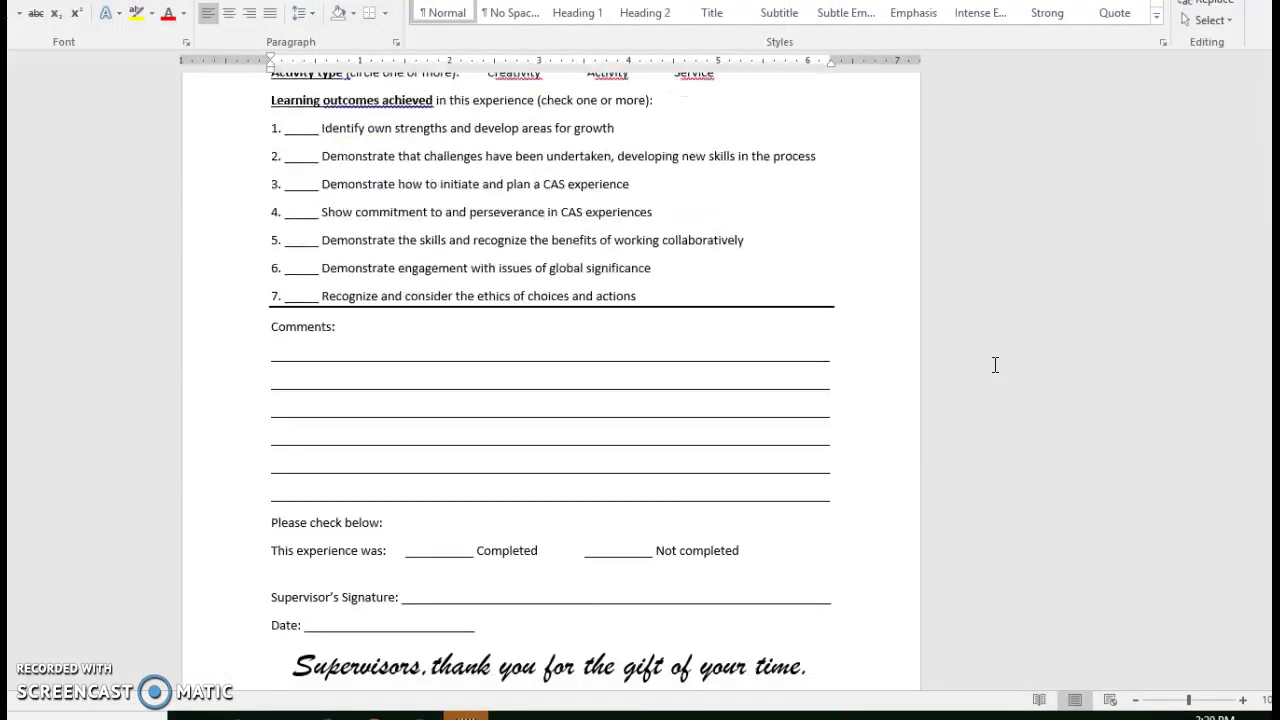
scroll(995, 365, down, 2)
scroll(995, 365, up, 3)
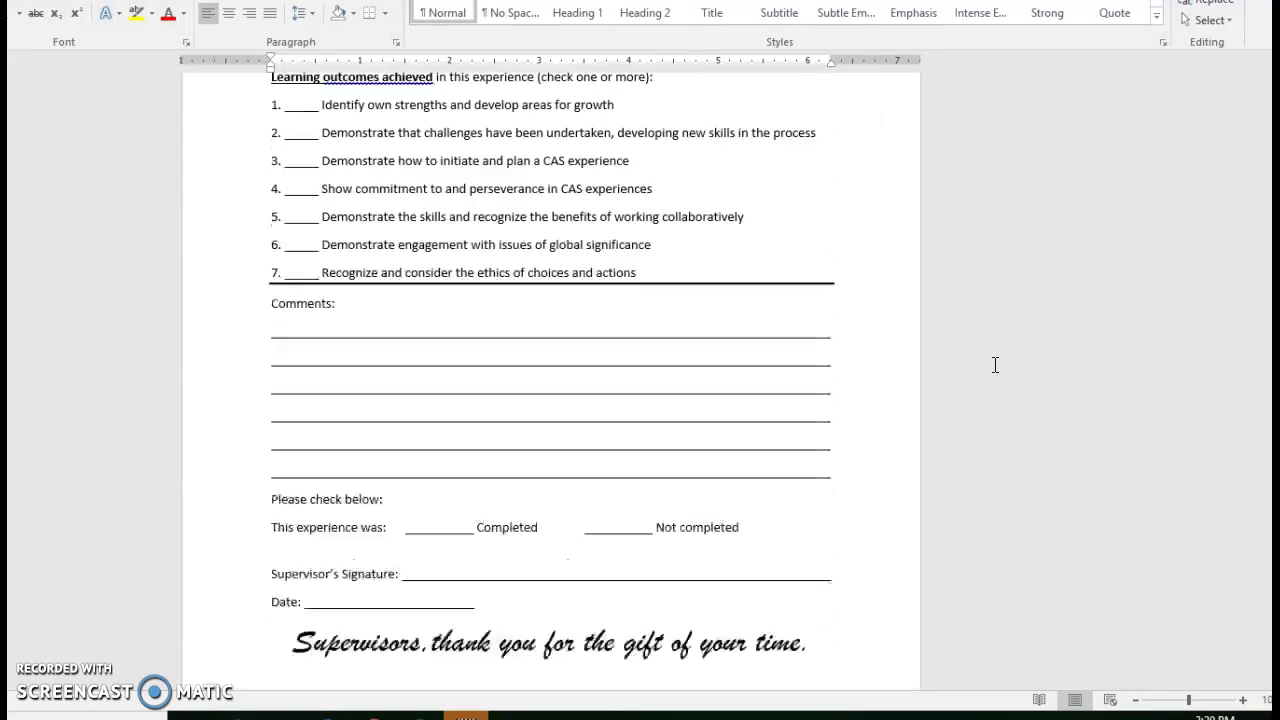
Return to the gym experience in the browser and view the photo entry form for new reflections and evidence, leaving it without adding anything.
click(392, 598)
key(alt+Tab)
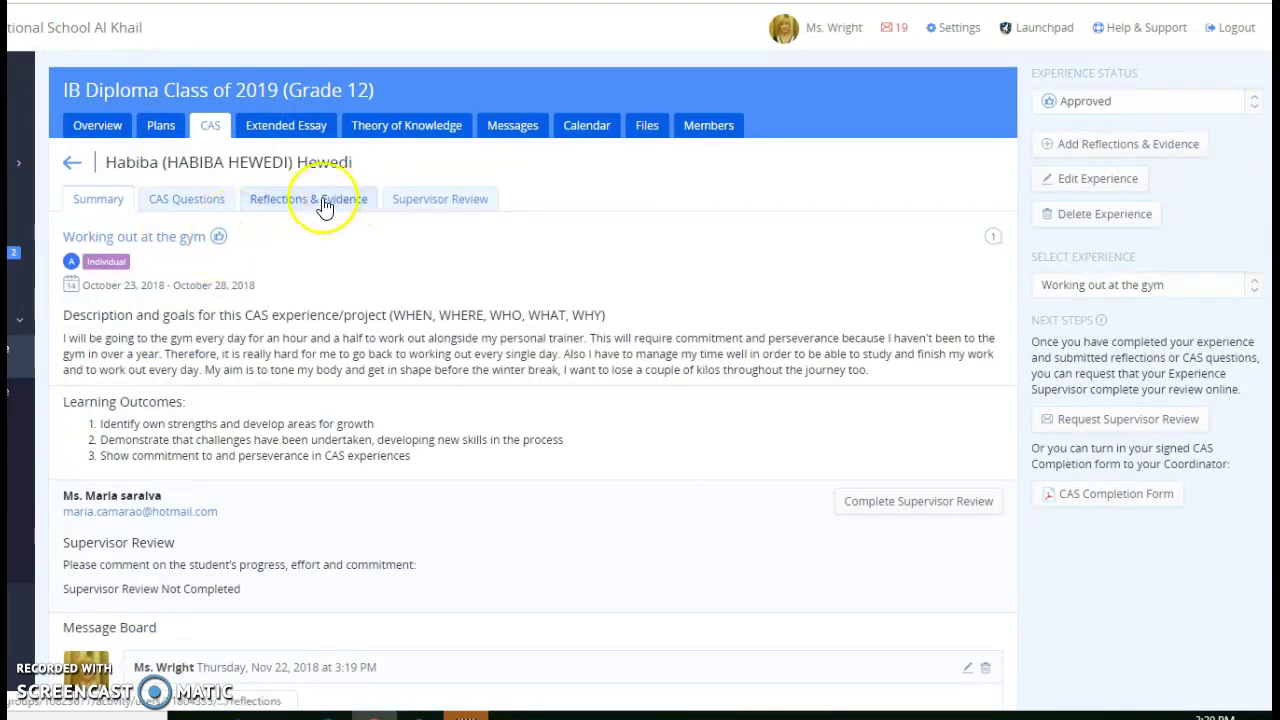
click(323, 200)
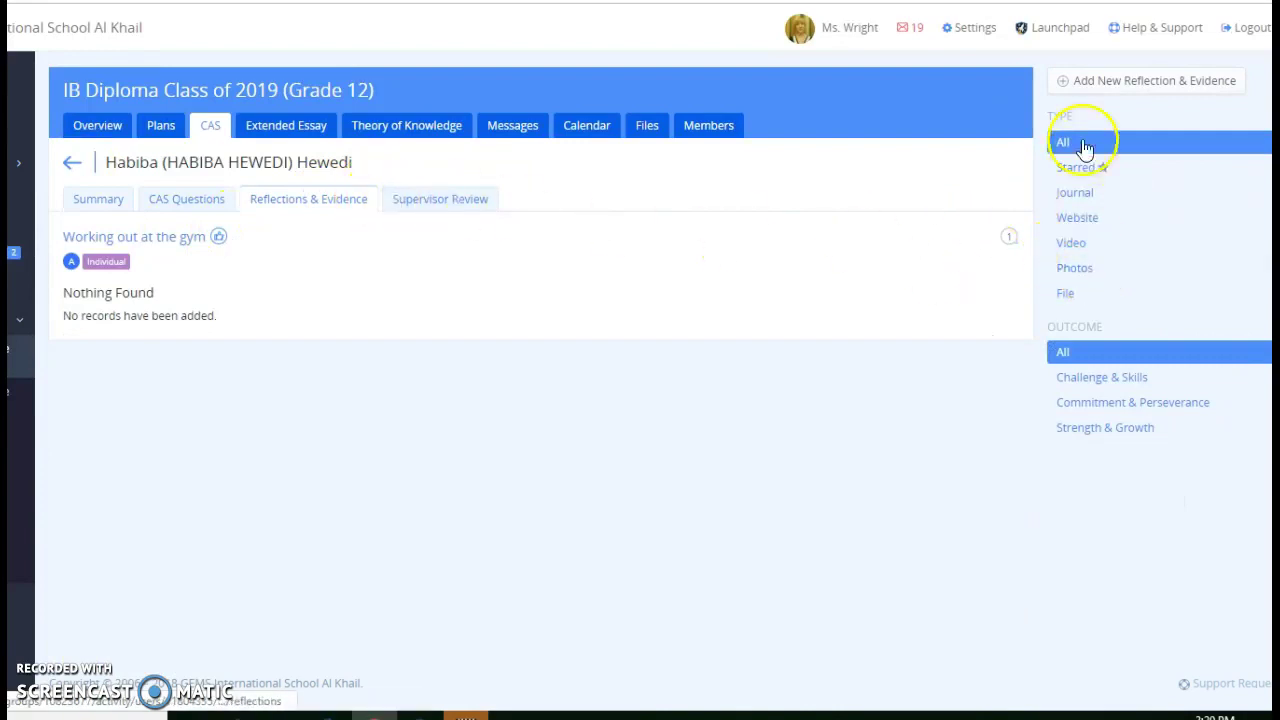
click(1082, 92)
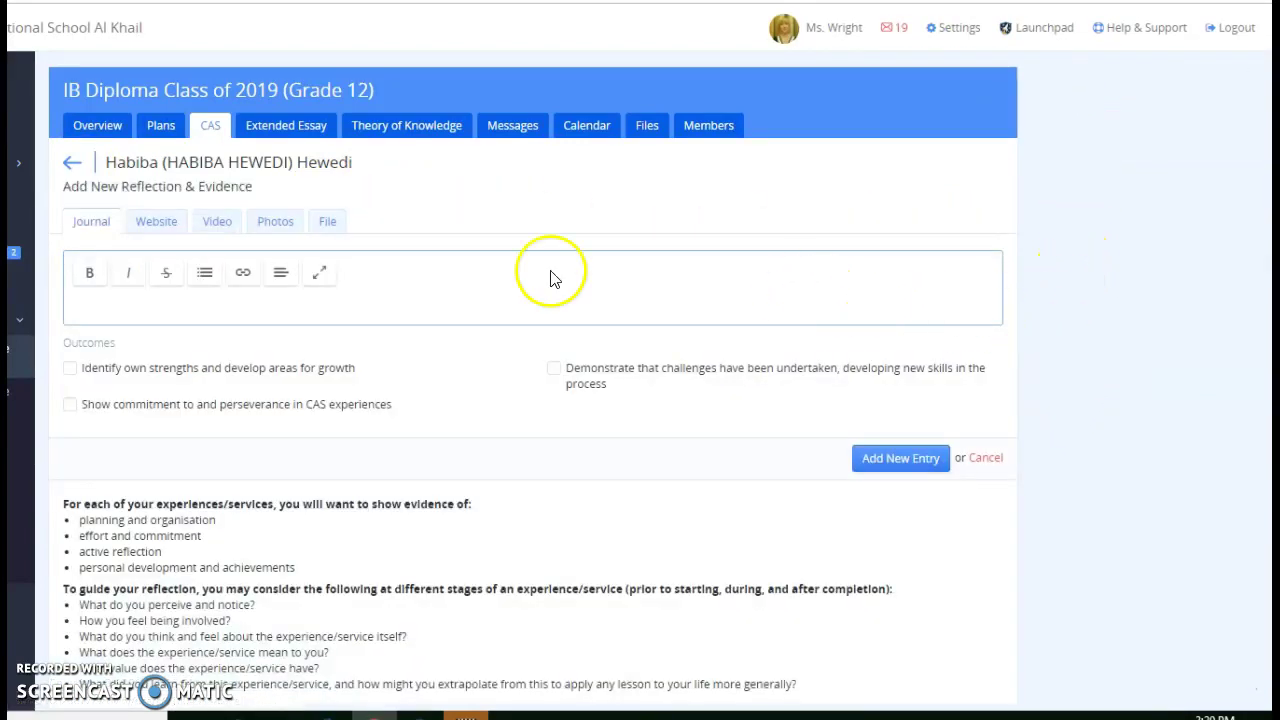
click(262, 224)
click(362, 251)
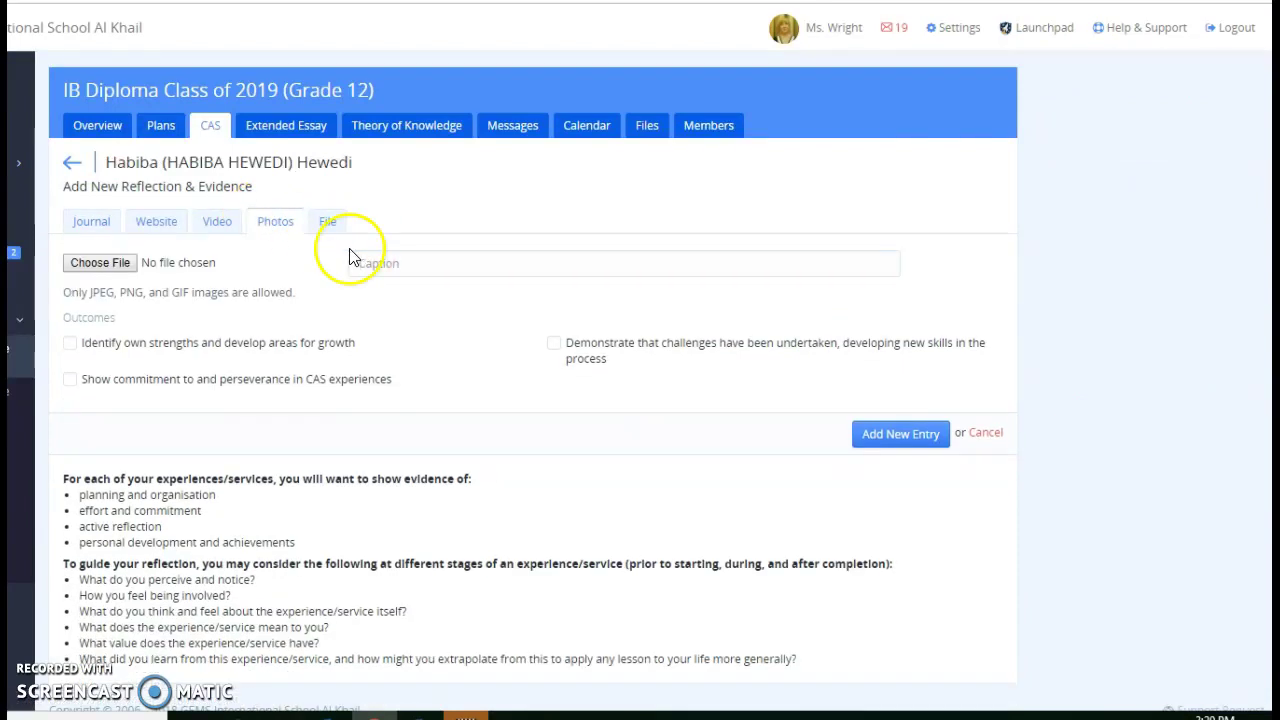
click(70, 163)
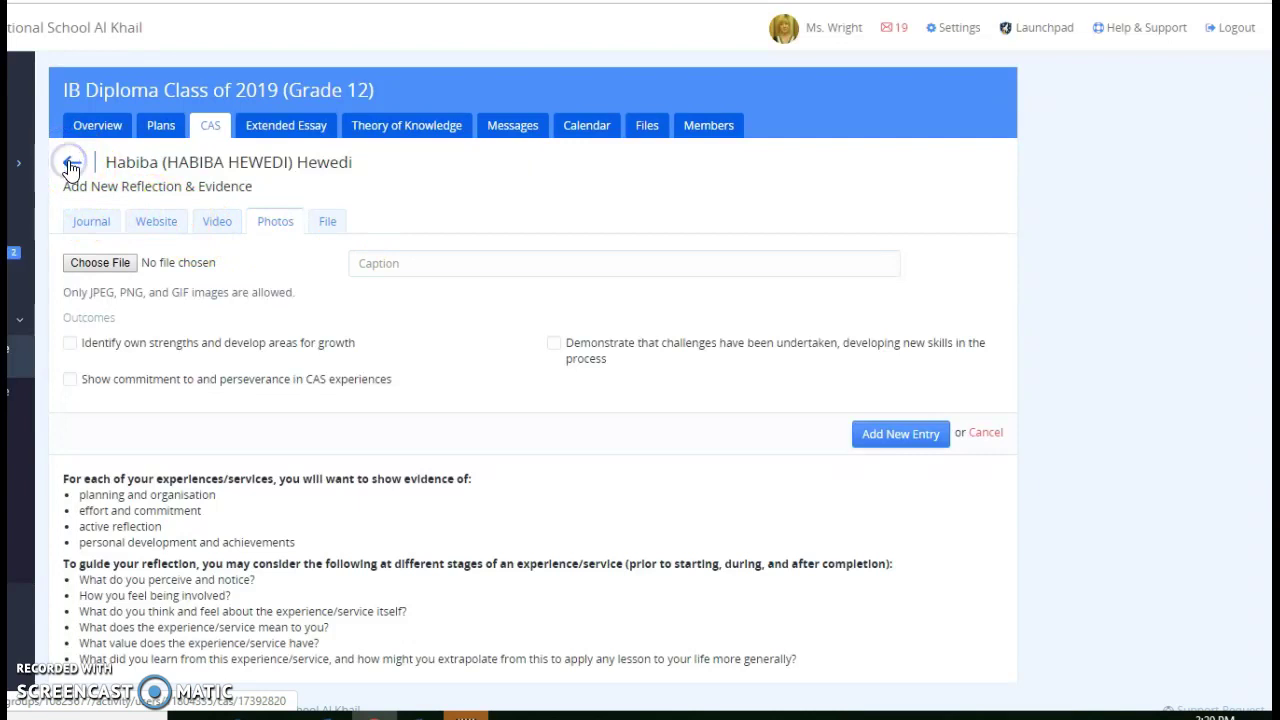